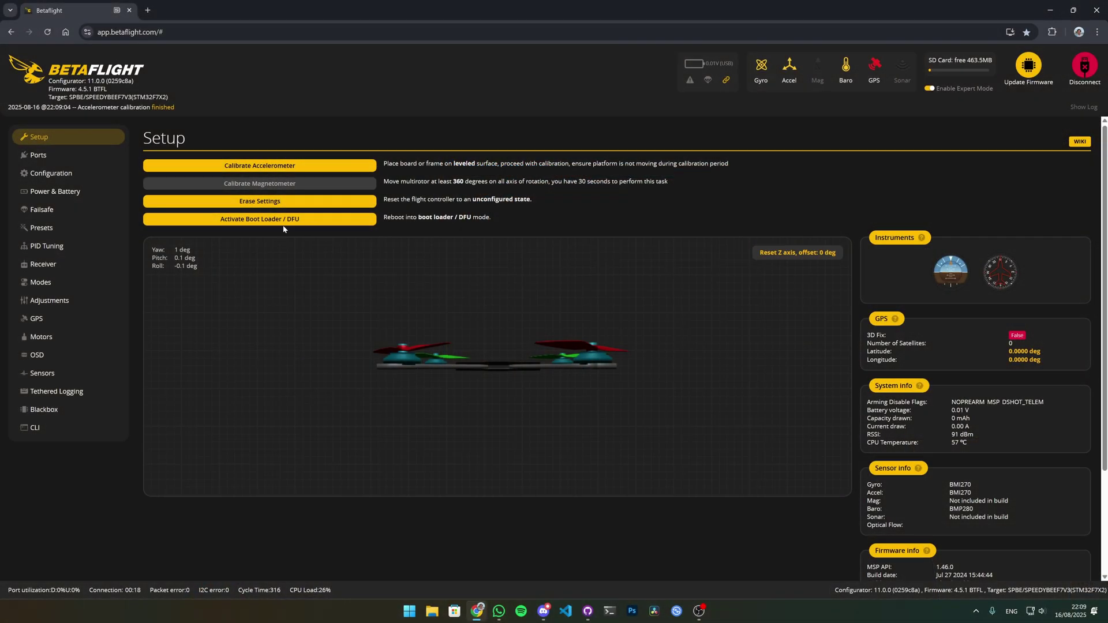
- Bring up PID Tuning's Rateprofile Settings, showing Rateprofile 1 with 70/700/0.05 Actual rates
{"action": "left_click", "coordinate": [49, 234]}
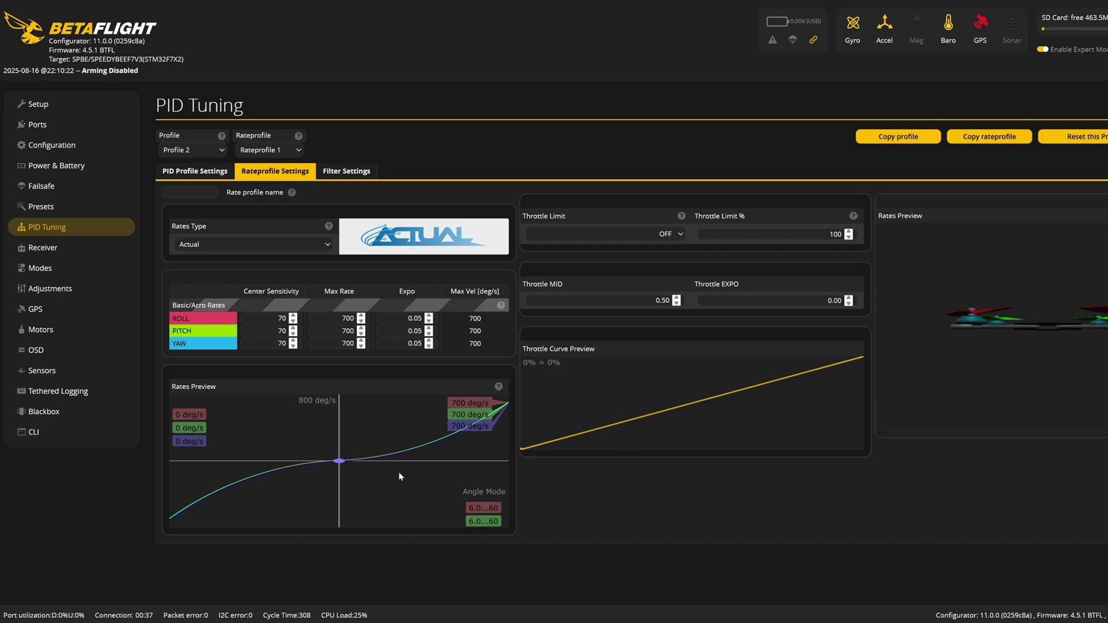
{"action": "left_click", "coordinate": [269, 149]}
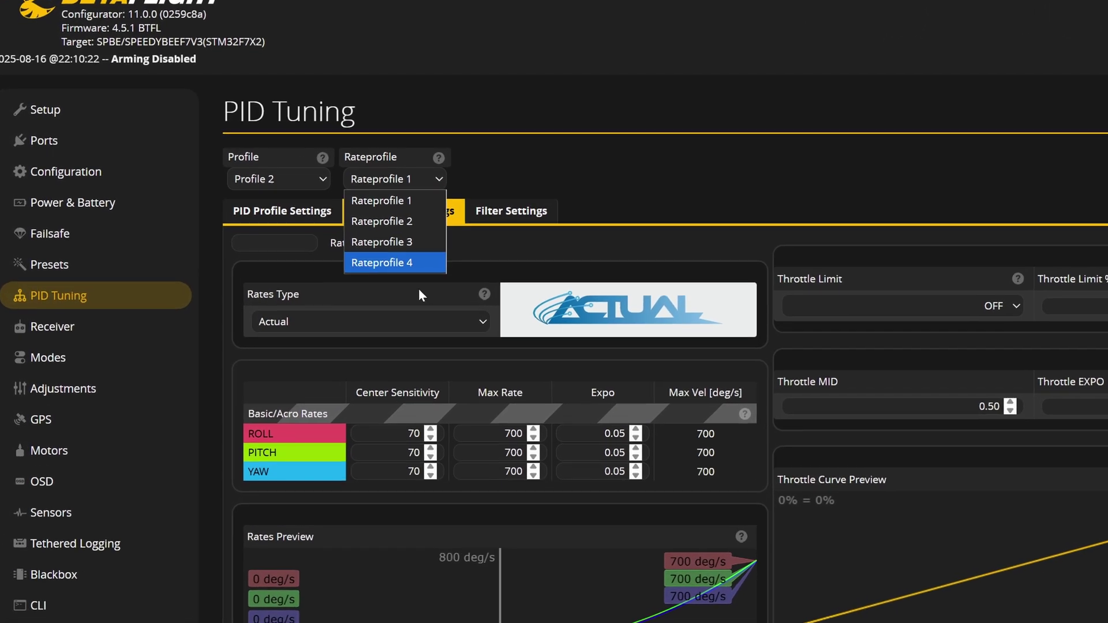
{"action": "left_click", "coordinate": [389, 173]}
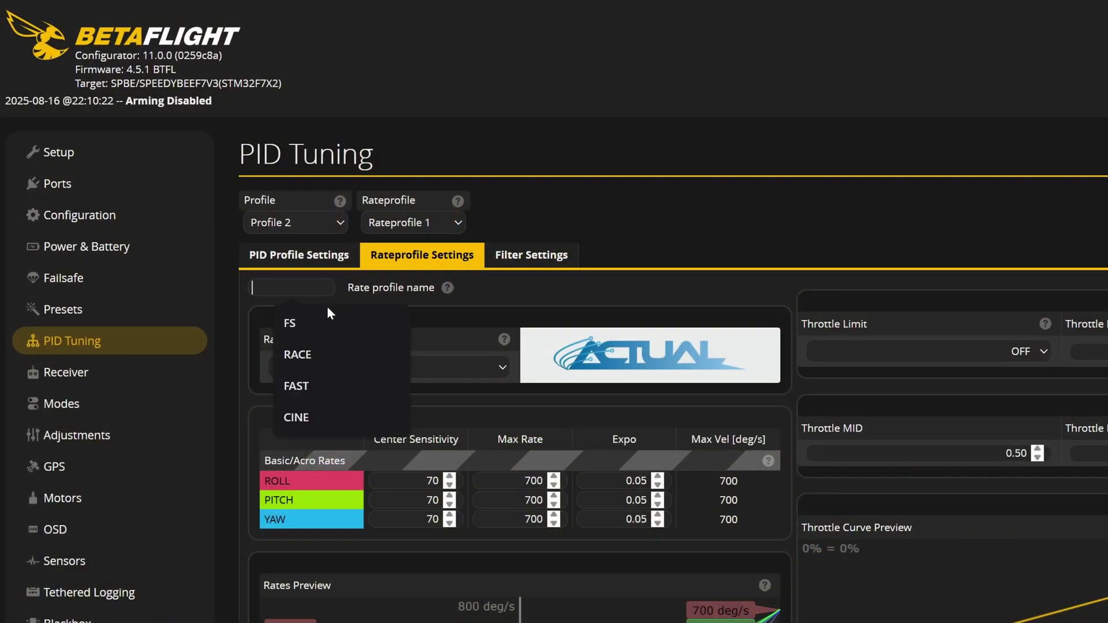
- Enter FS as Rateprofile 1's rate profile name
{"action": "type", "text": "FS"}
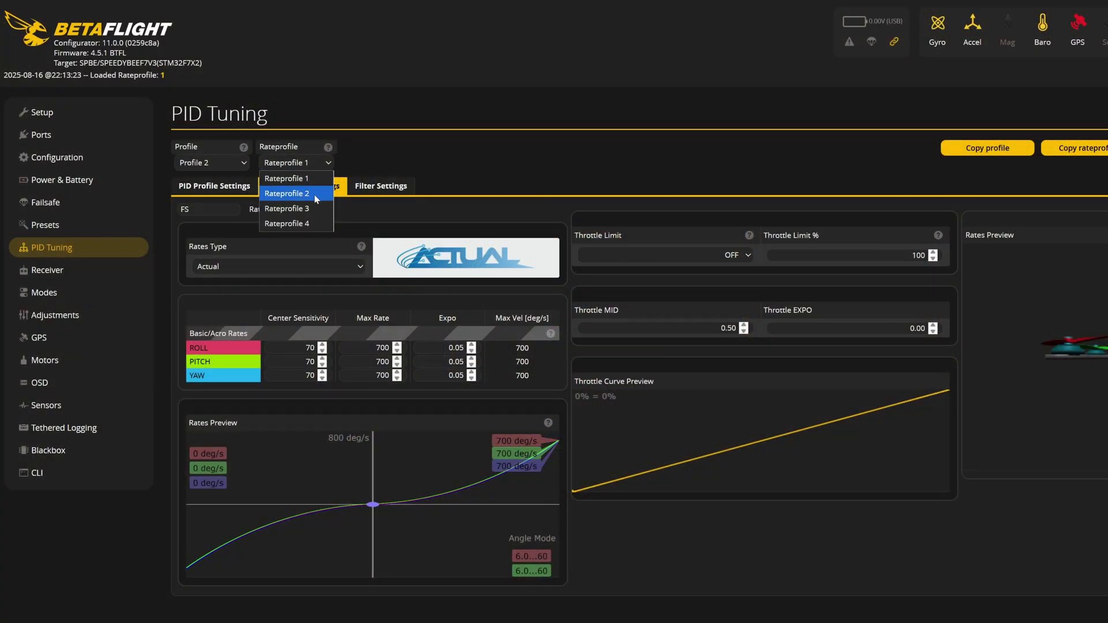
- Select Rateprofile 2 and name it CINE
{"action": "left_click", "coordinate": [304, 194]}
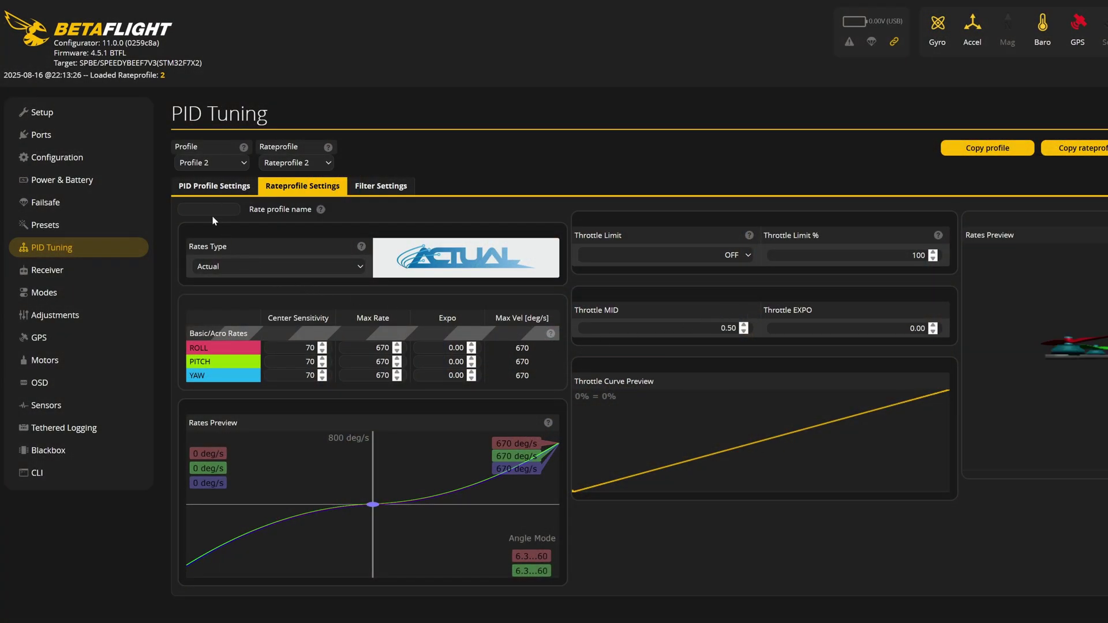
{"action": "left_click", "coordinate": [233, 207]}
{"action": "type", "text": "CIN"}
{"action": "type", "text": "0.30"}
- Give CINE's axes Actual rates of 40 center sensitivity, 400 max rate and 0.30 expo
{"action": "left_click", "coordinate": [456, 361]}
{"action": "type", "text": "0.30"}
{"action": "left_click", "coordinate": [456, 375]}
{"action": "type", "text": "0.30"}
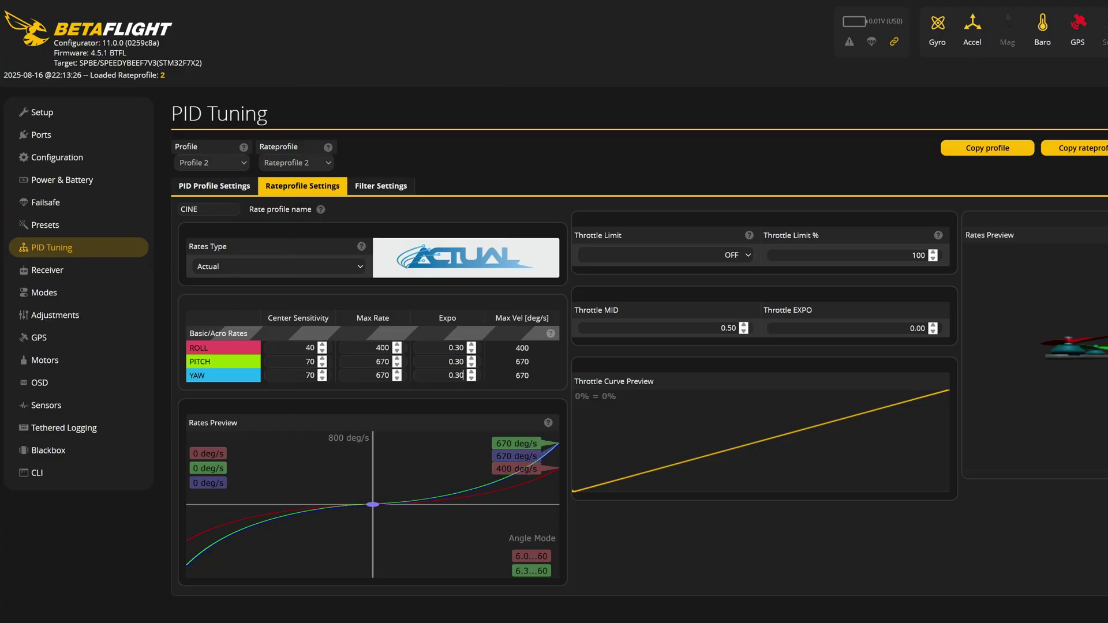
{"action": "left_click", "coordinate": [382, 361]}
{"action": "type", "text": "400"}
{"action": "left_click", "coordinate": [382, 375]}
{"action": "type", "text": "400"}
{"action": "double_click", "coordinate": [310, 348]}
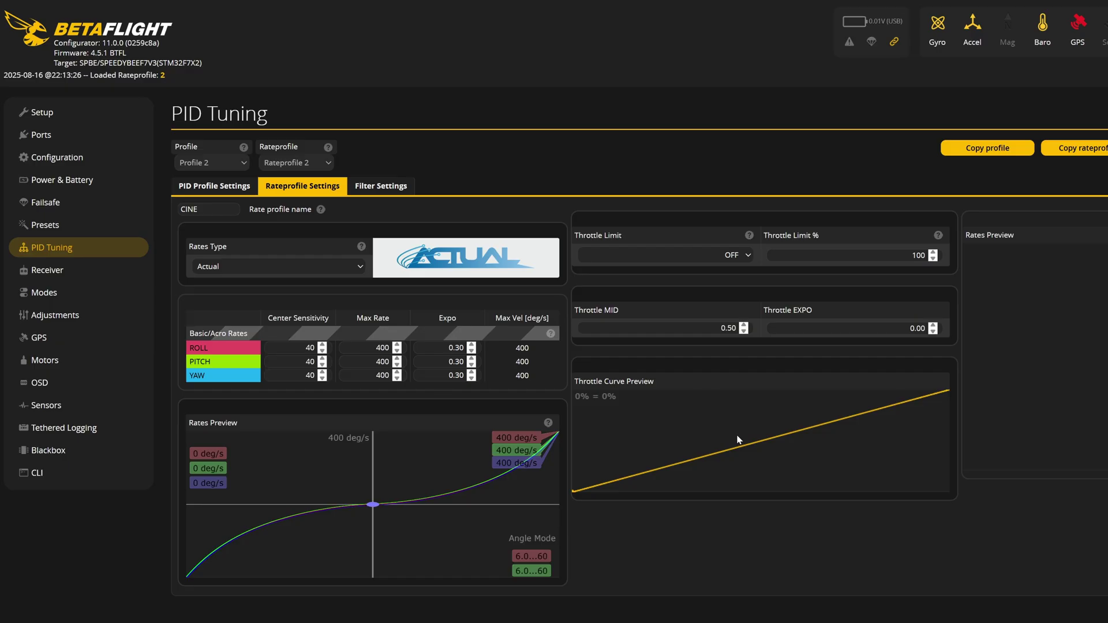
- Set CINE's throttle limit to SCALE at 70%
{"action": "left_click", "coordinate": [703, 257]}
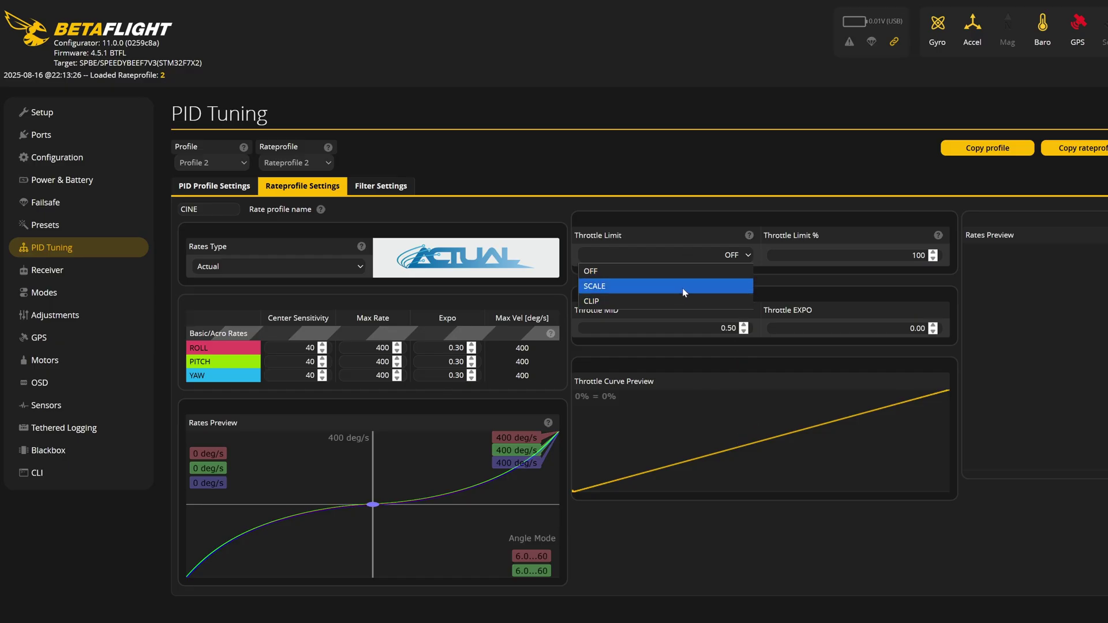
{"action": "left_click", "coordinate": [683, 292]}
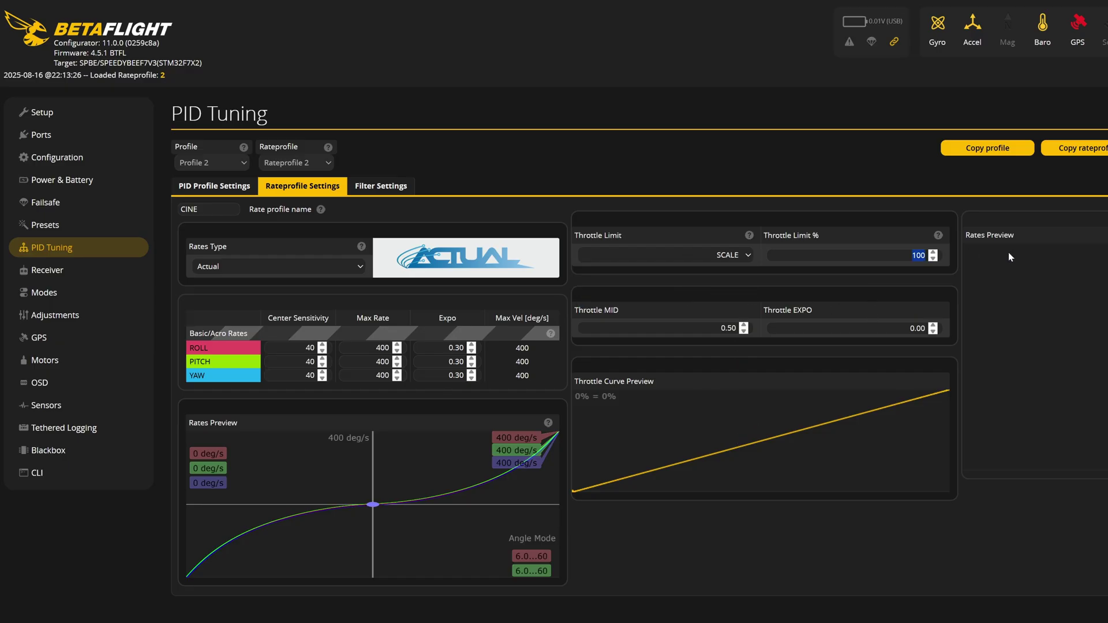
{"action": "type", "text": "70"}
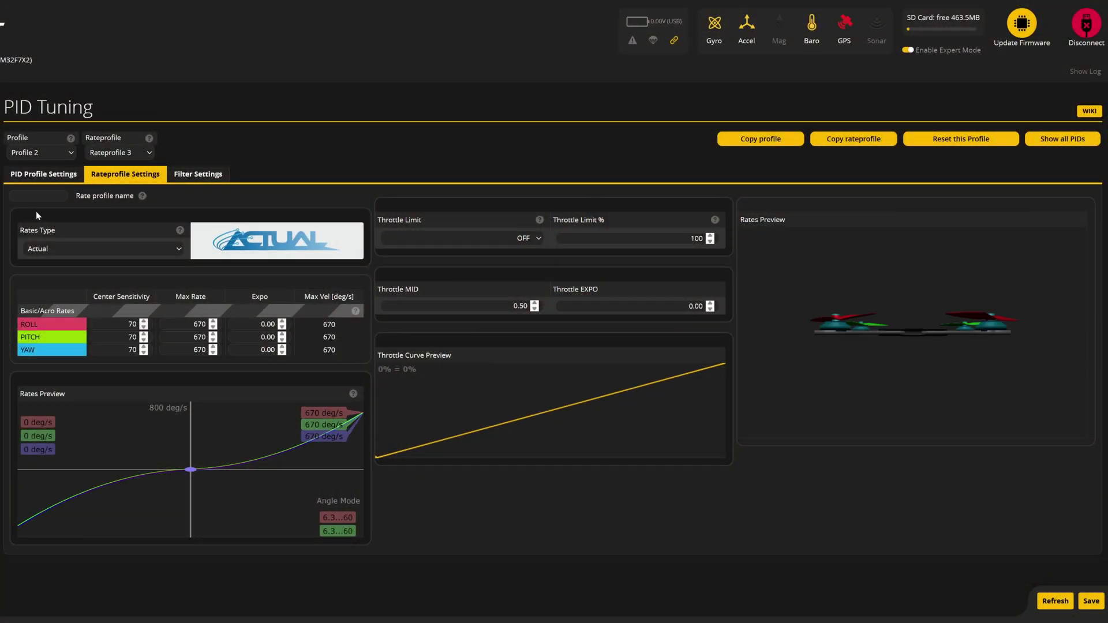
- Name Rateprofile 3 FAST and give it a ROLL center sensitivity of 200
{"action": "left_click", "coordinate": [36, 196]}
{"action": "type", "text": "200"}
{"action": "key", "text": "Tab"}
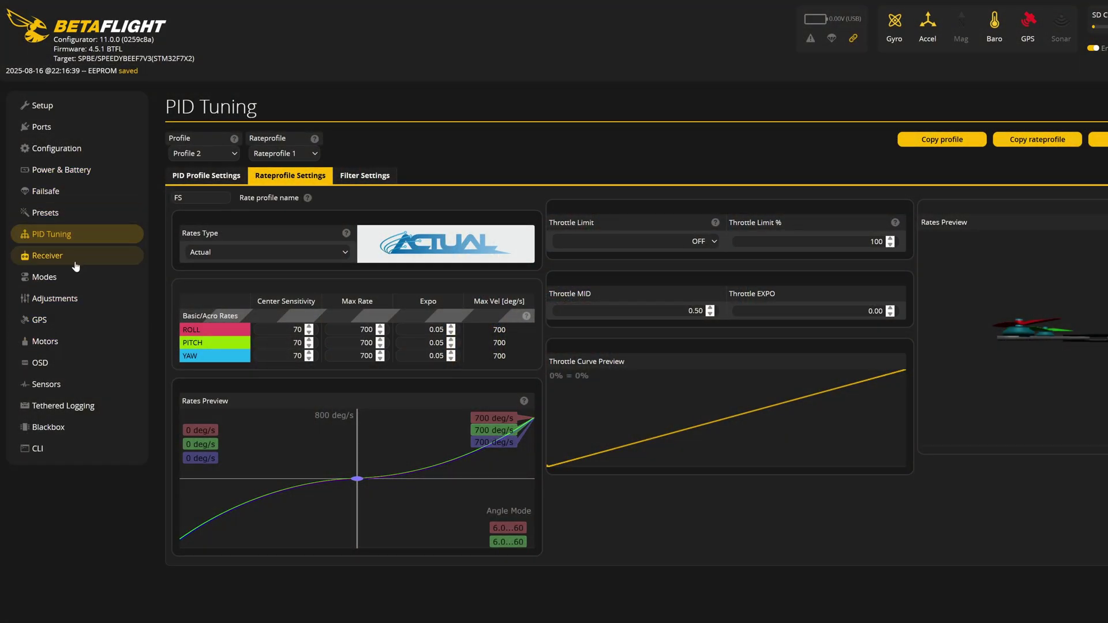
- Go to the Adjustments page by way of the Receiver page
{"action": "left_click", "coordinate": [74, 264]}
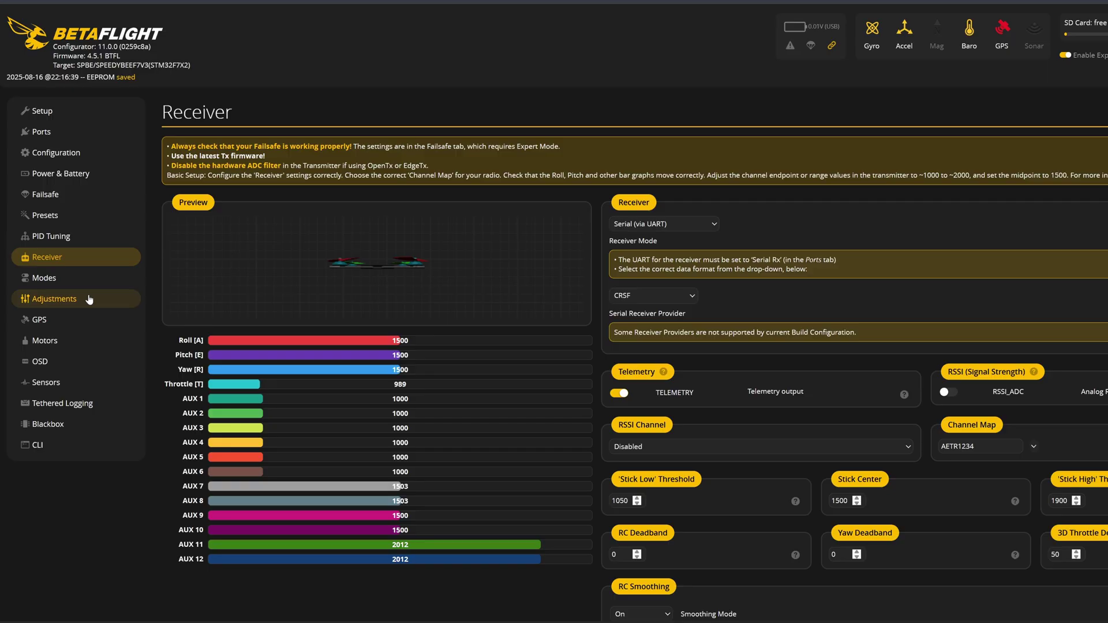
{"action": "left_click", "coordinate": [89, 299]}
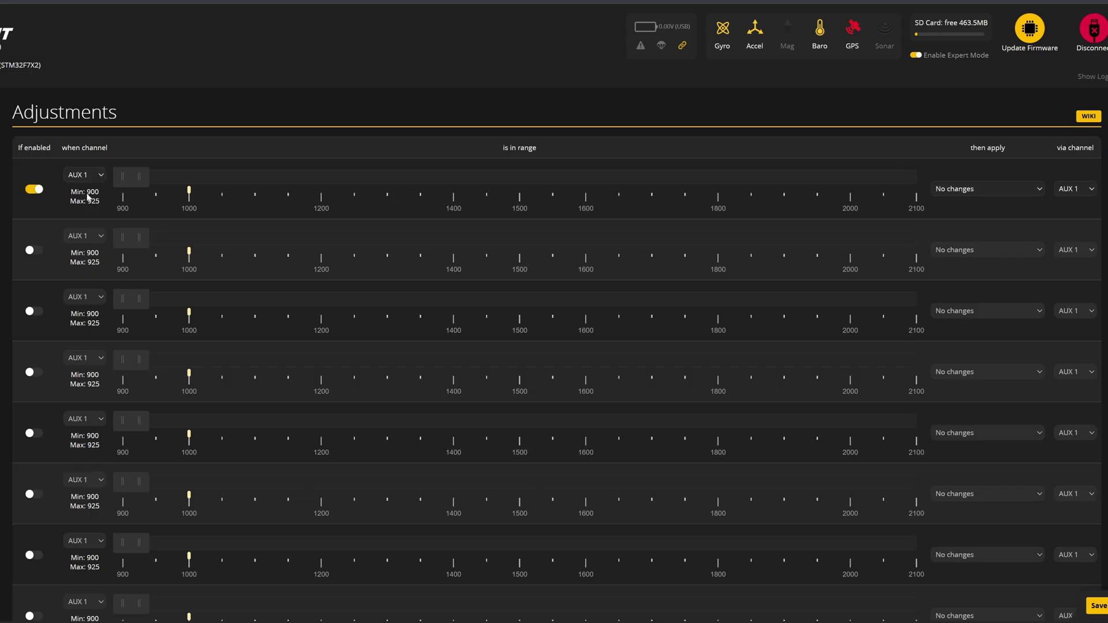
- Set adjustment 1 to AUX 3 driving Rate Profile Selection, then view the OSD page
{"action": "left_click", "coordinate": [81, 176]}
{"action": "left_click", "coordinate": [1087, 191]}
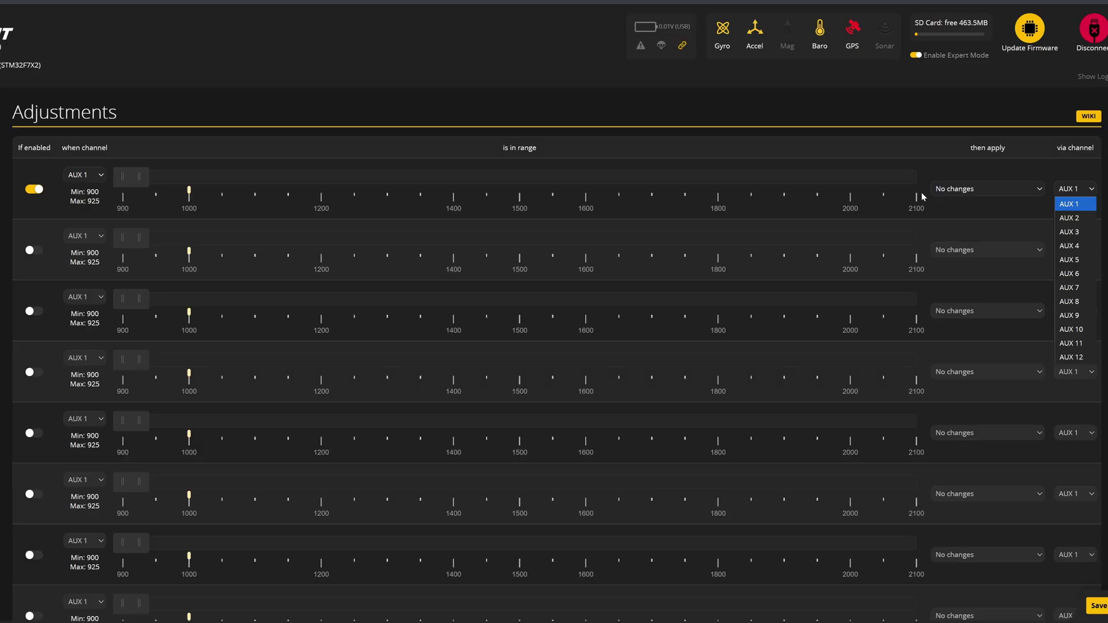
{"action": "left_click", "coordinate": [85, 176]}
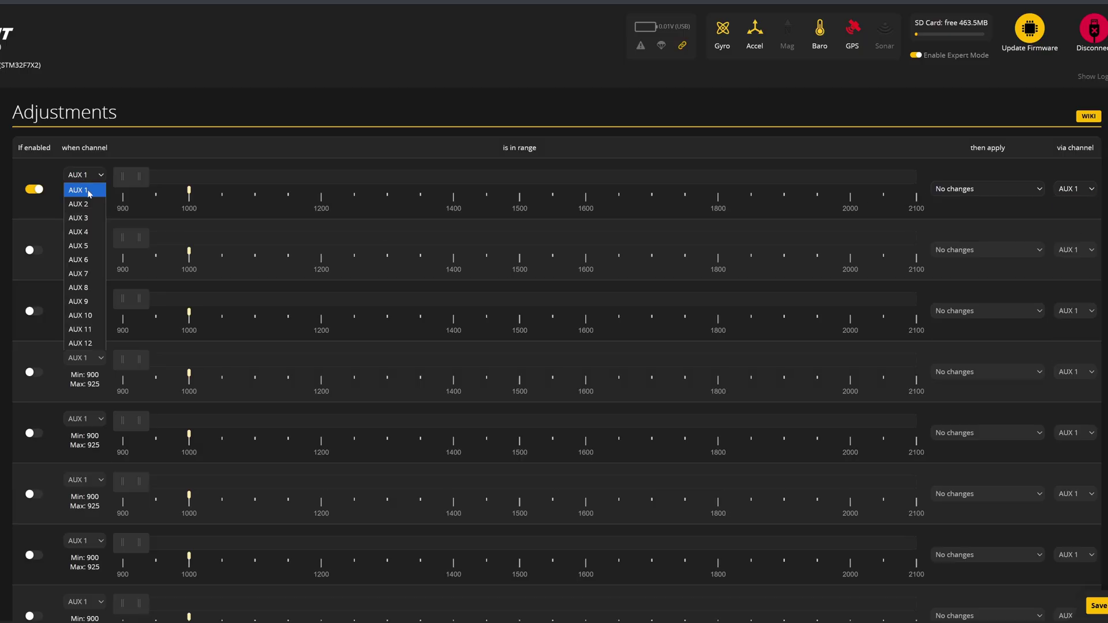
{"action": "left_click", "coordinate": [85, 220]}
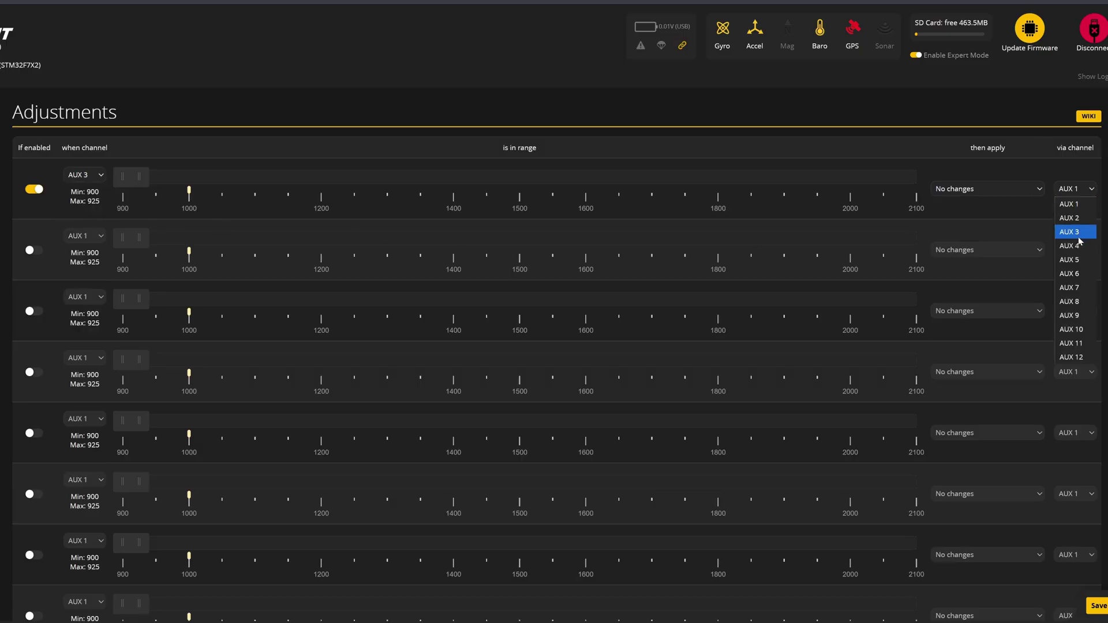
{"action": "left_click", "coordinate": [969, 193]}
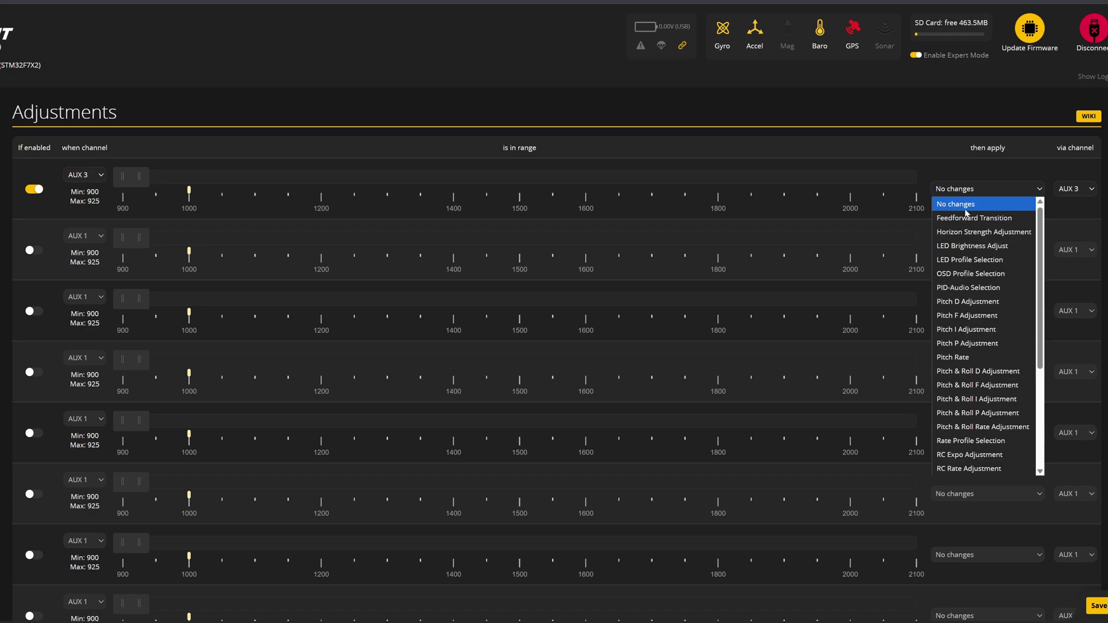
{"action": "left_click", "coordinate": [962, 441]}
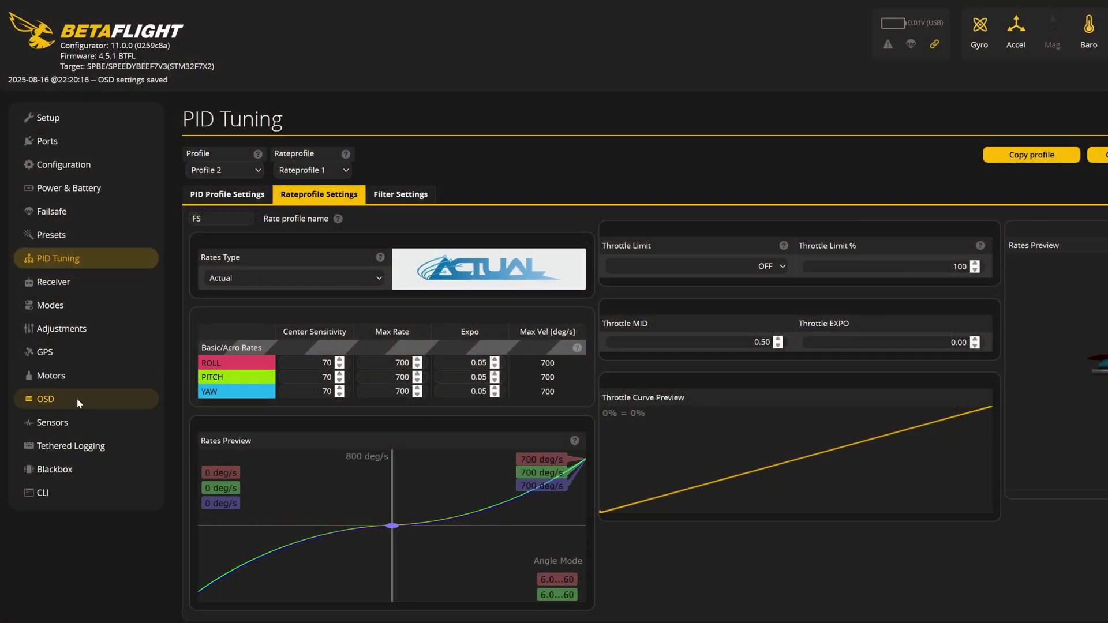
{"action": "left_click", "coordinate": [77, 398]}
{"action": "scroll", "coordinate": [234, 392], "scroll_direction": "down", "scroll_amount": 10}
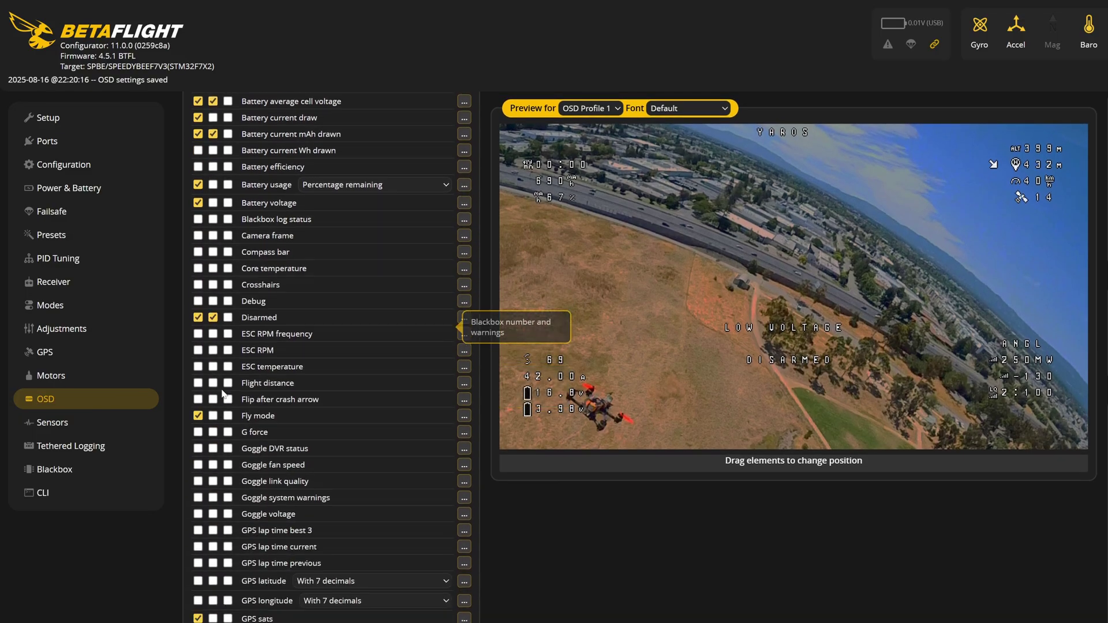